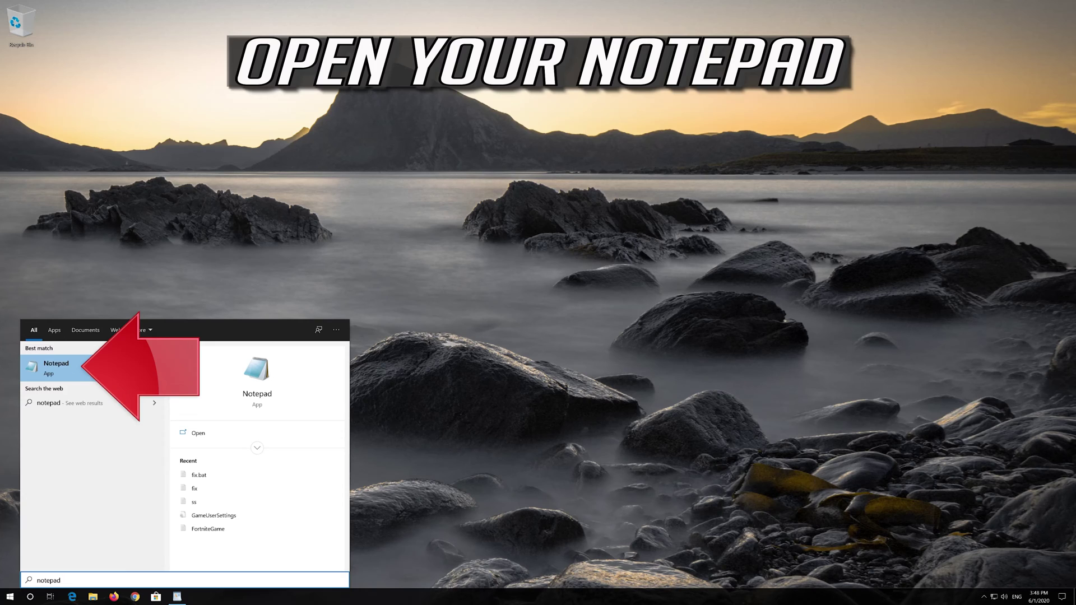
Launch Notepad from the Start menu search results
click(107, 366)
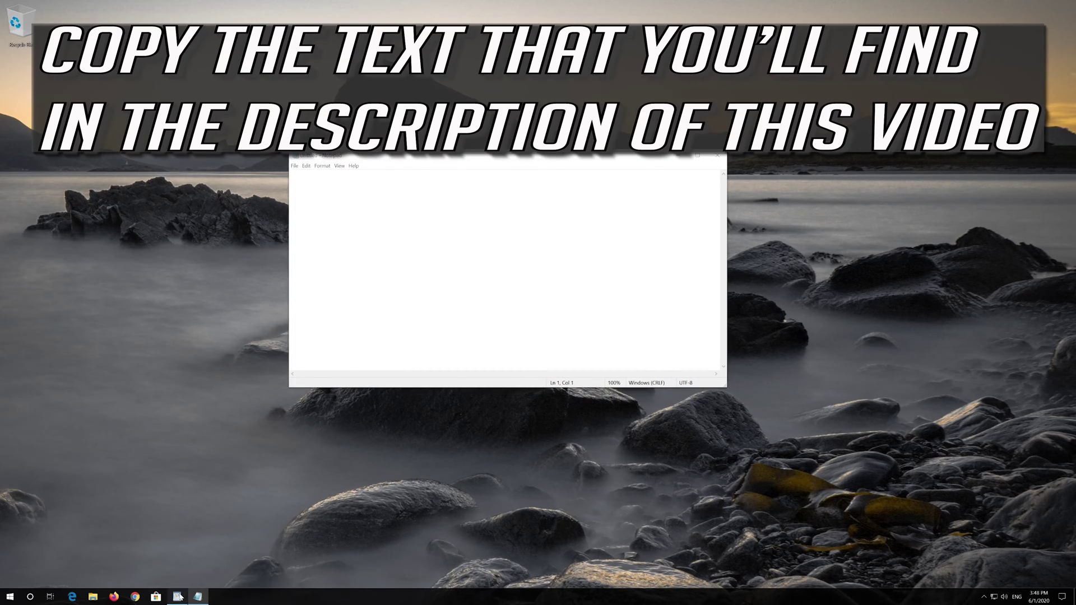
Select the whole repair script text in WordPad and copy it
click(443, 158)
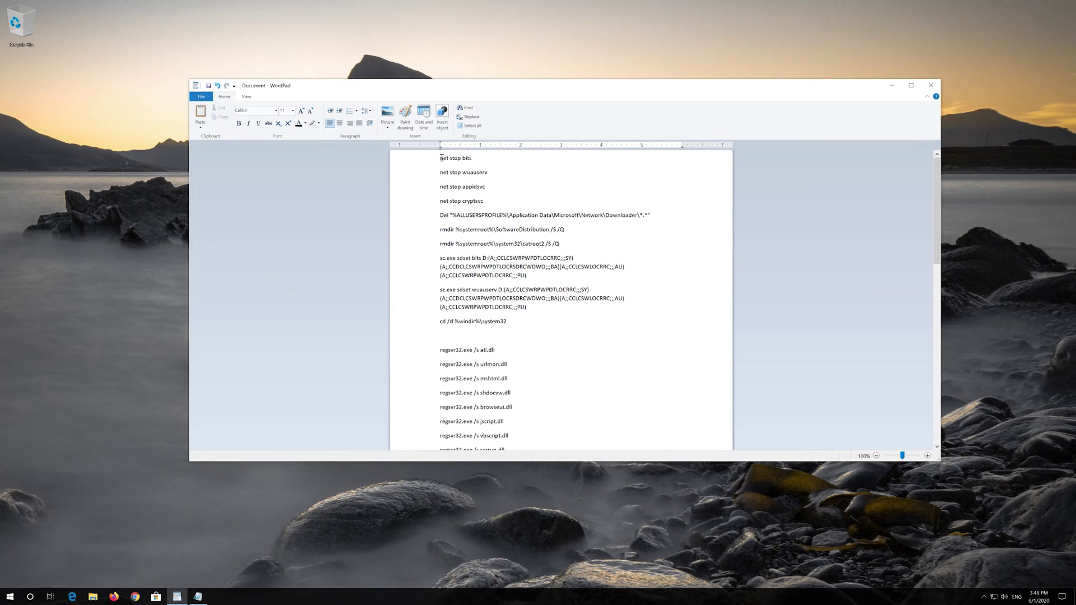
drag(442, 158, 707, 603)
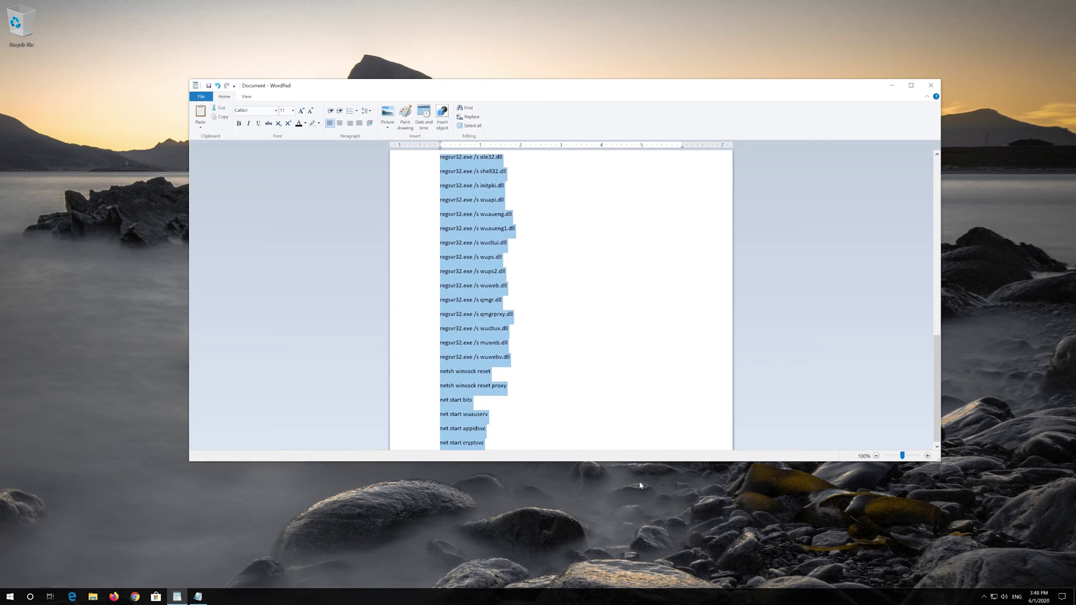
scroll(538, 339, up, 1)
scroll(520, 271, up, 1)
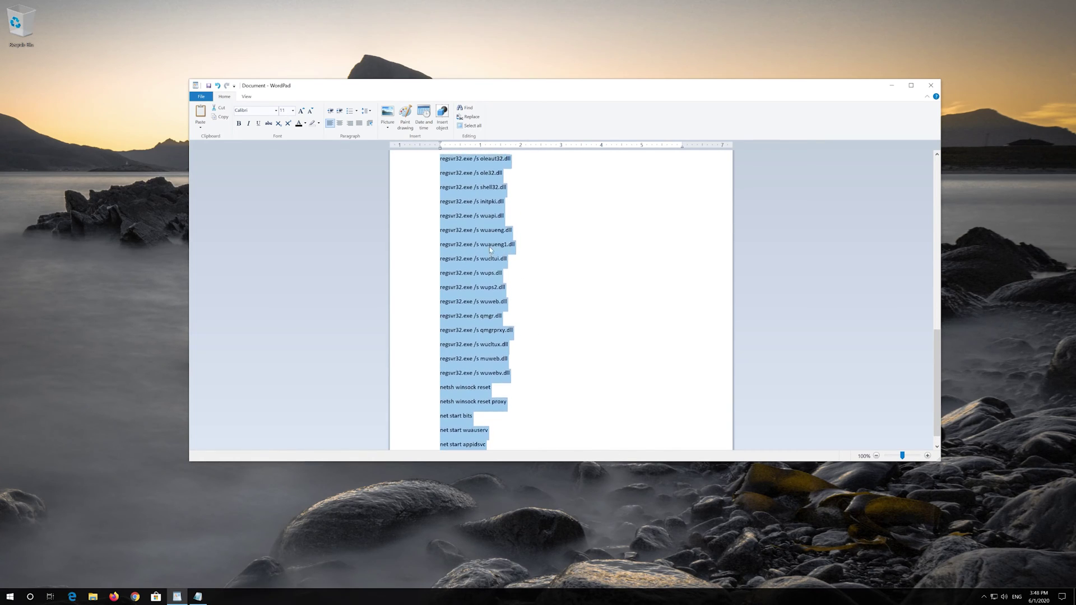
right_click(492, 245)
click(504, 263)
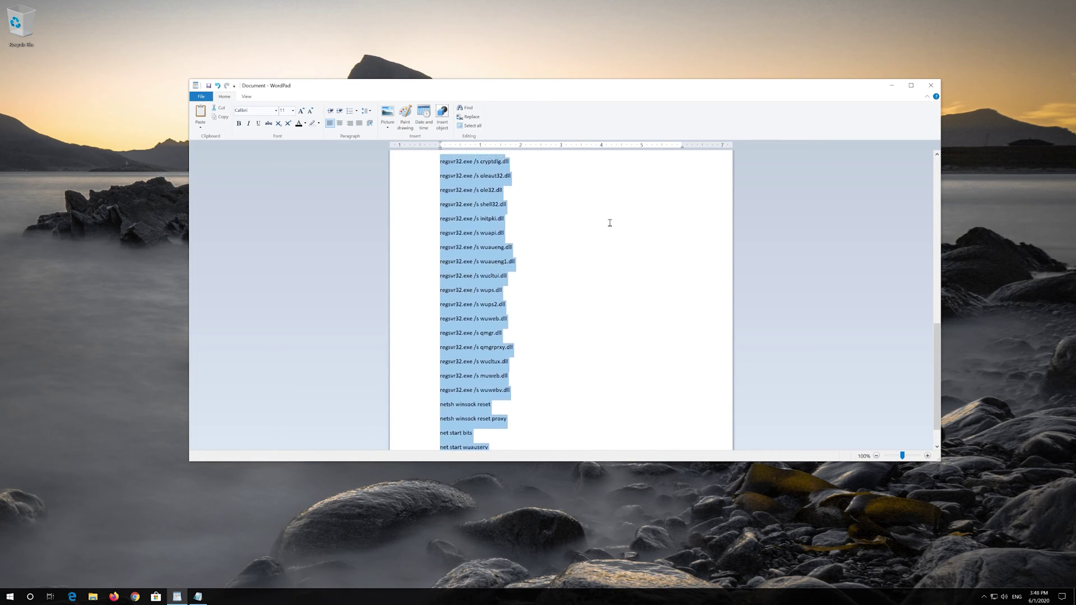
Paste the copied repair script into the empty untitled Notepad document
click(893, 85)
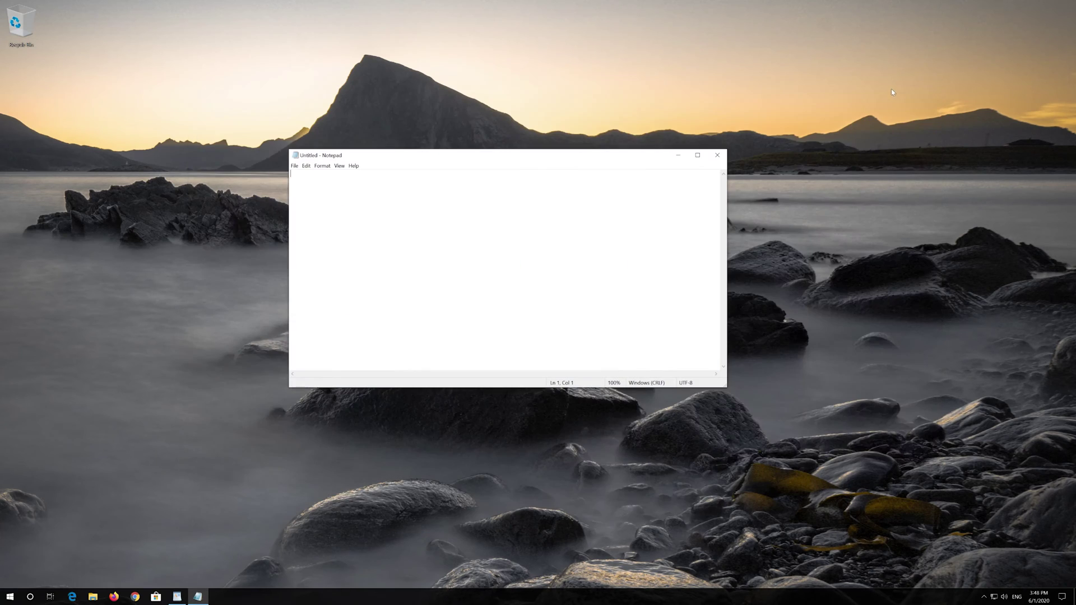
click(306, 168)
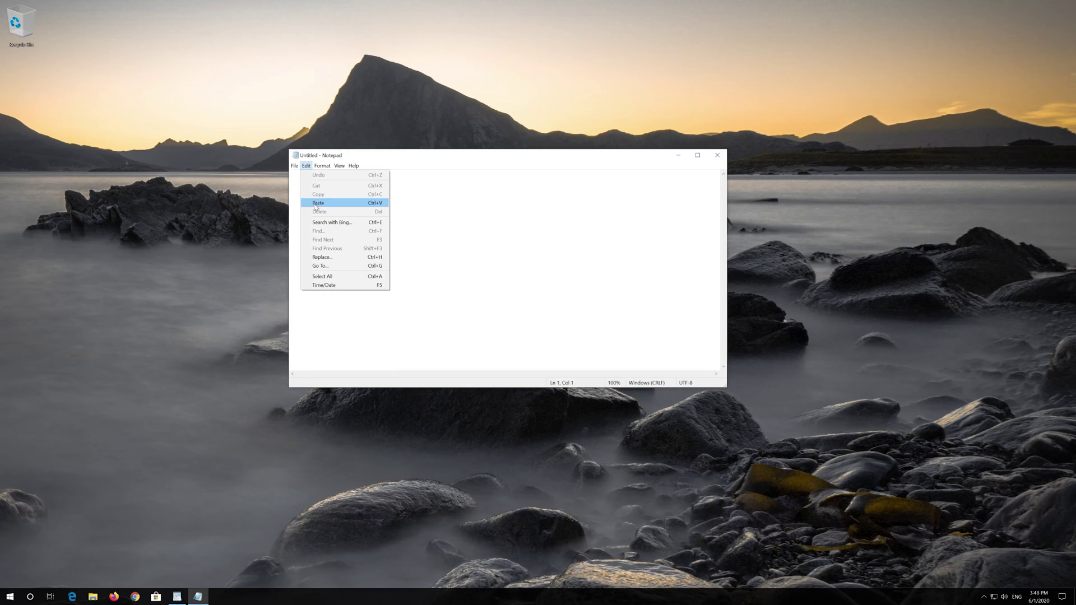
click(348, 207)
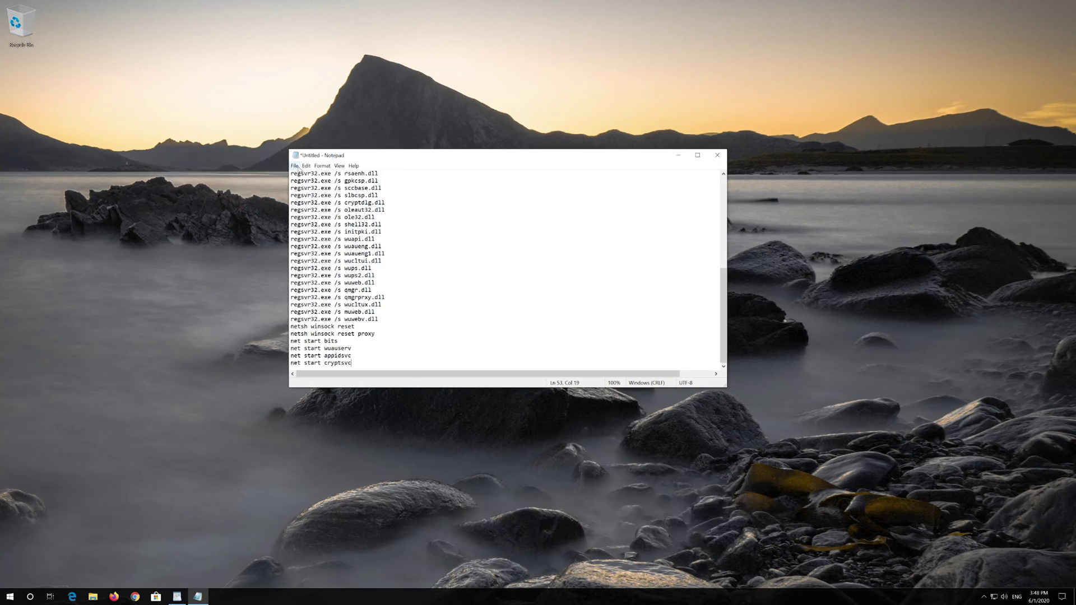
click(295, 170)
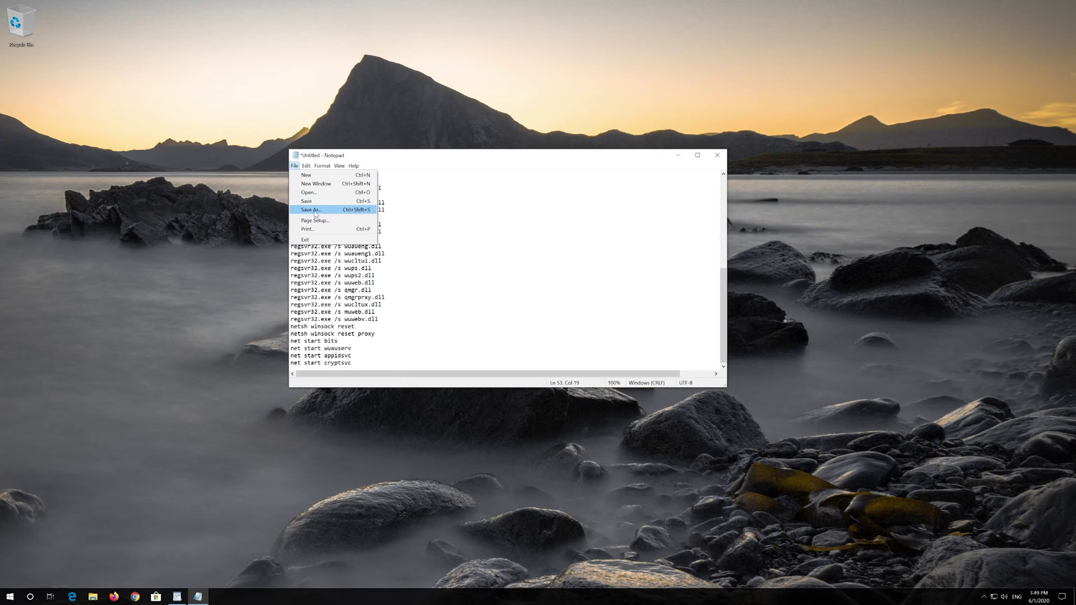
Save the script to the Desktop as fix.bat with the file type set to All Files
click(314, 210)
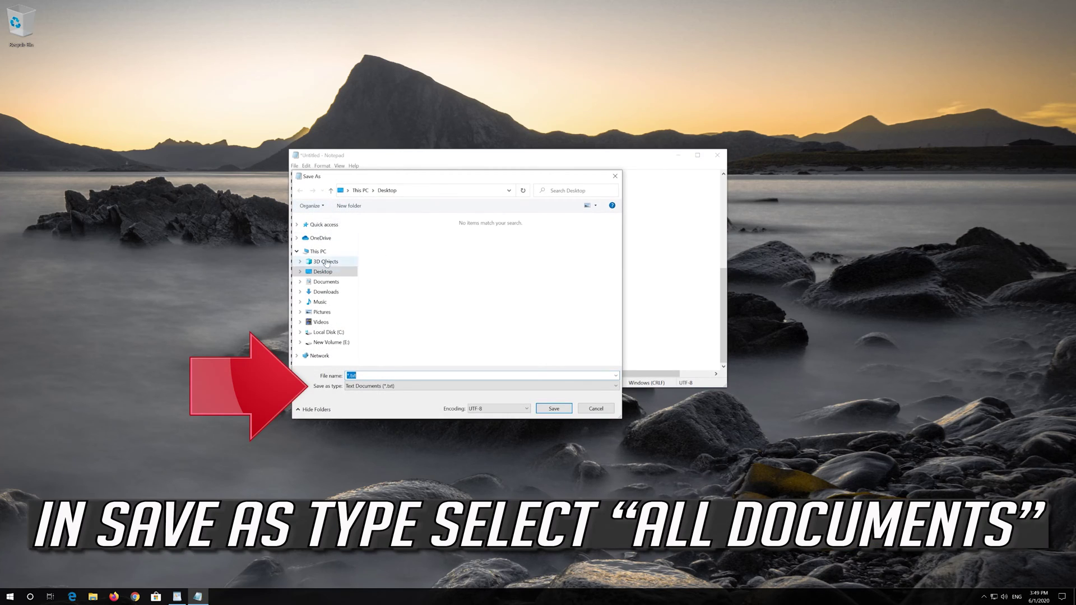
mouse_move(327, 290)
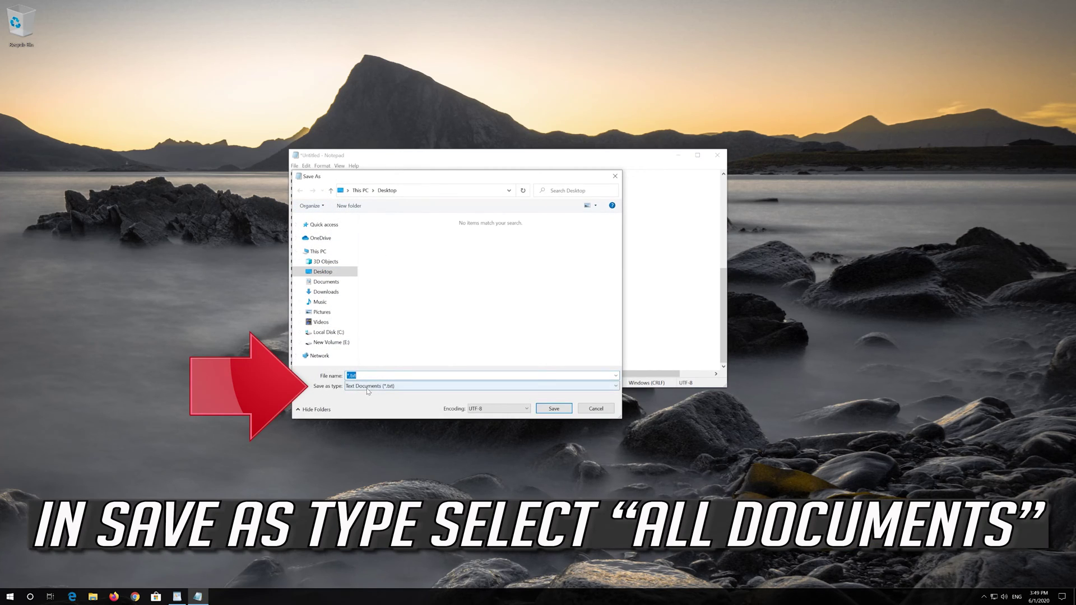
click(351, 387)
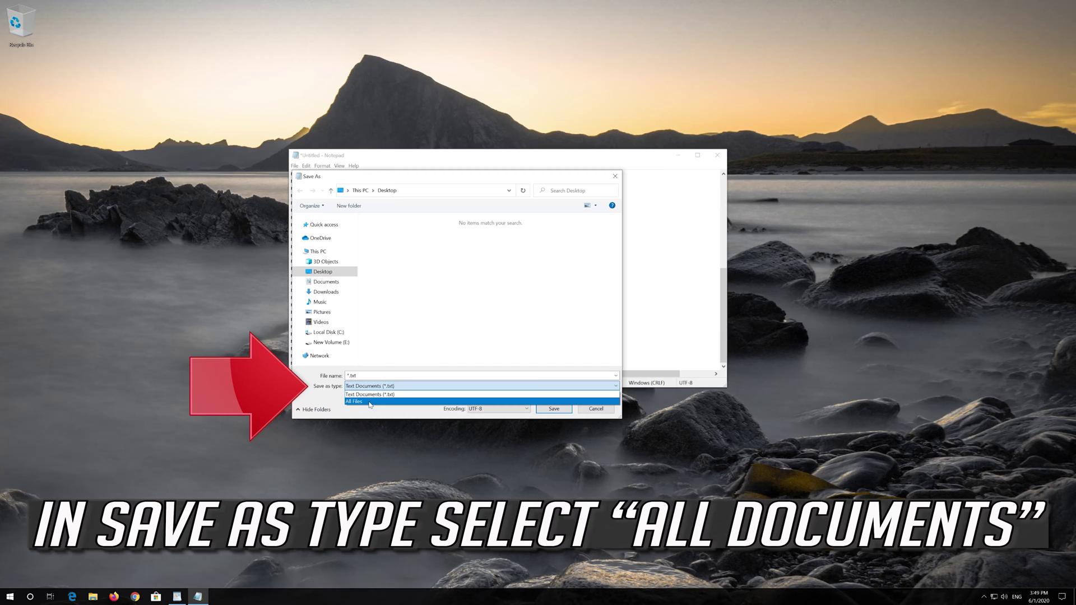
click(364, 402)
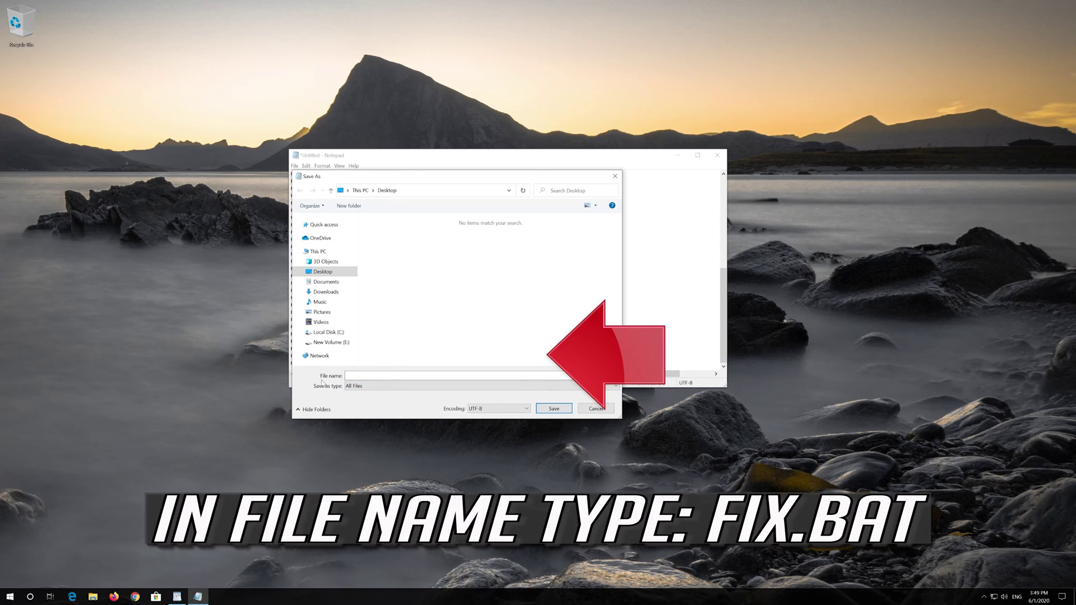
click(355, 373)
text(at)
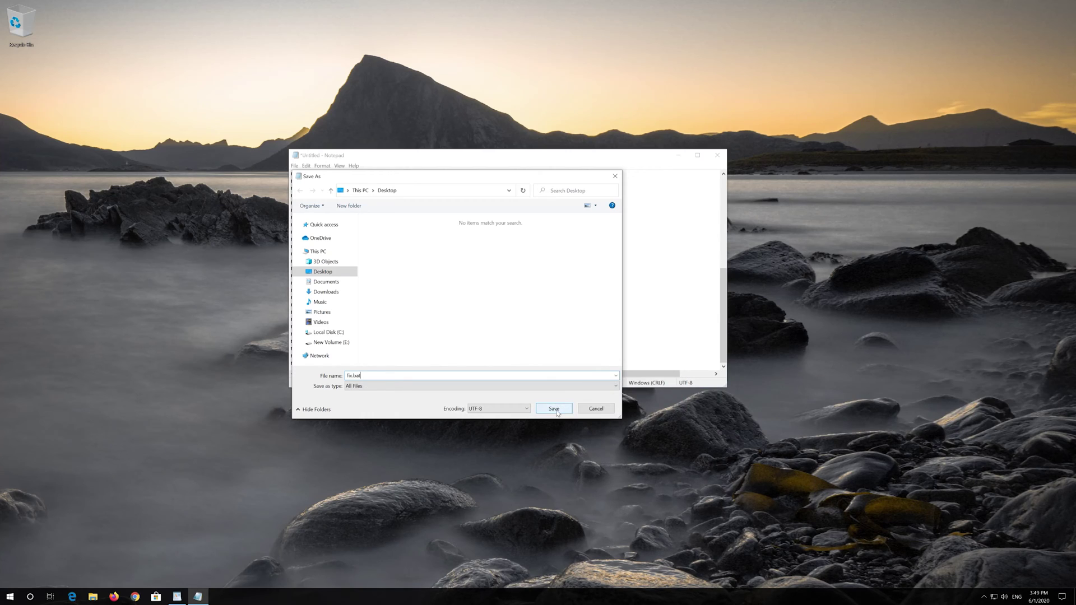
click(555, 409)
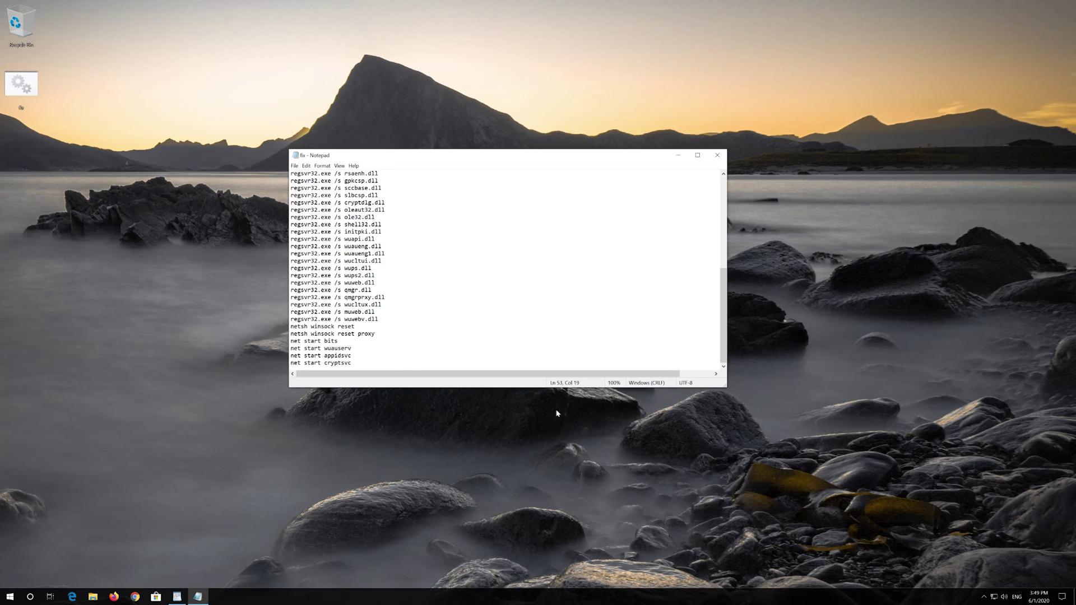
Close Notepad and run the fix file on the desktop as administrator
click(716, 156)
right_click(11, 86)
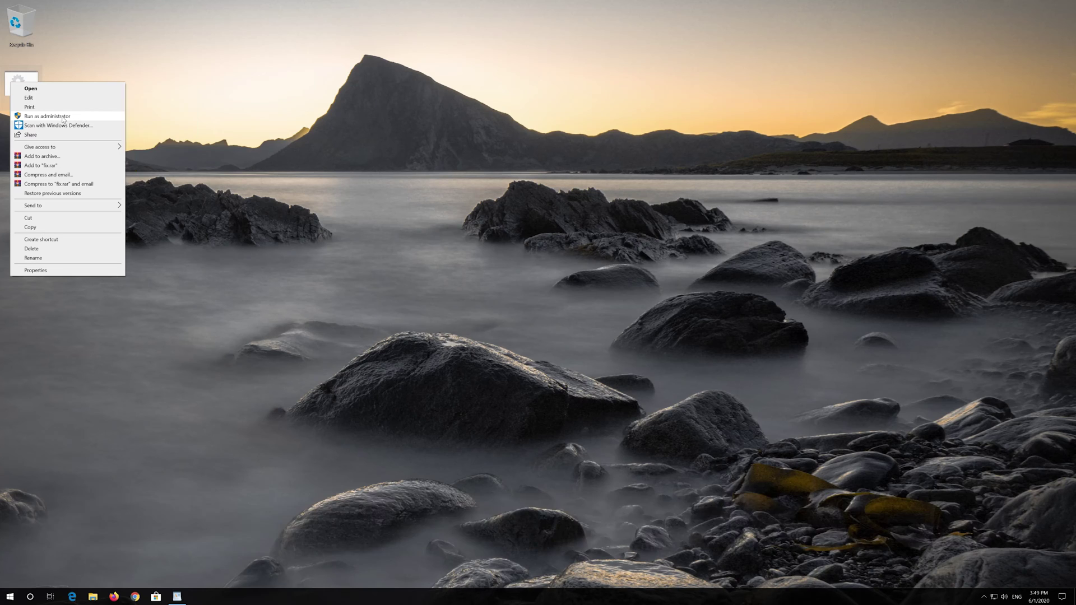
click(63, 118)
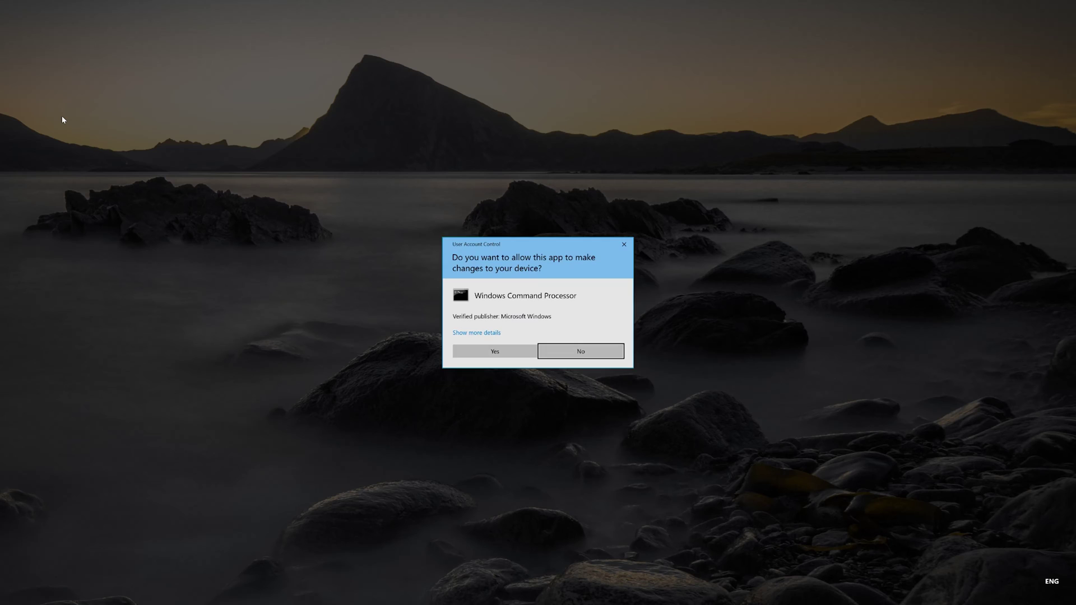
Grant admin rights to fix.bat and confirm deleting the downloader files so it completes
click(495, 352)
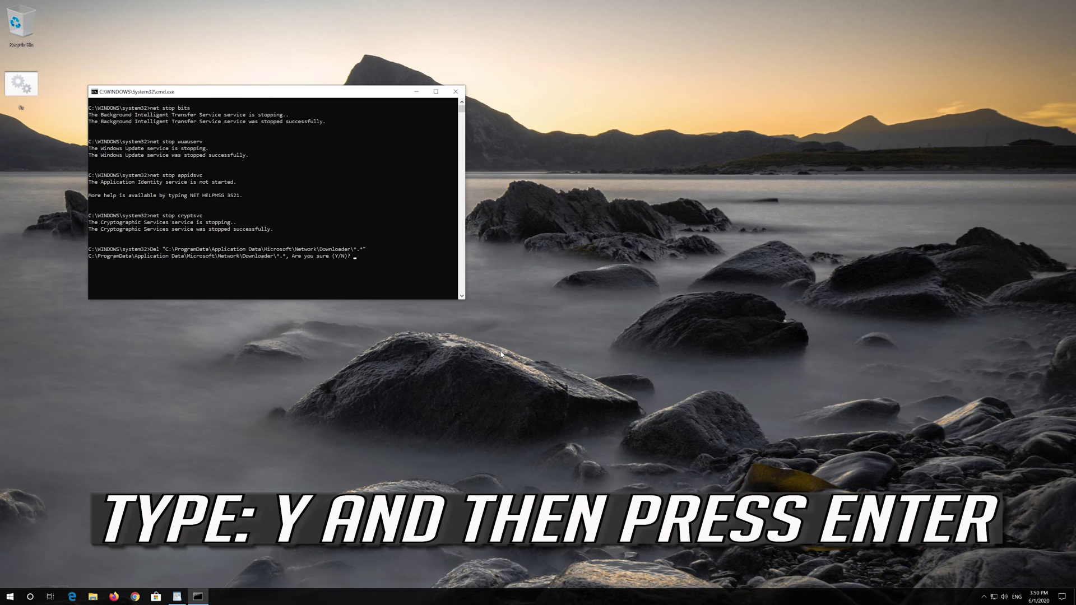
text(y)
key(Return)
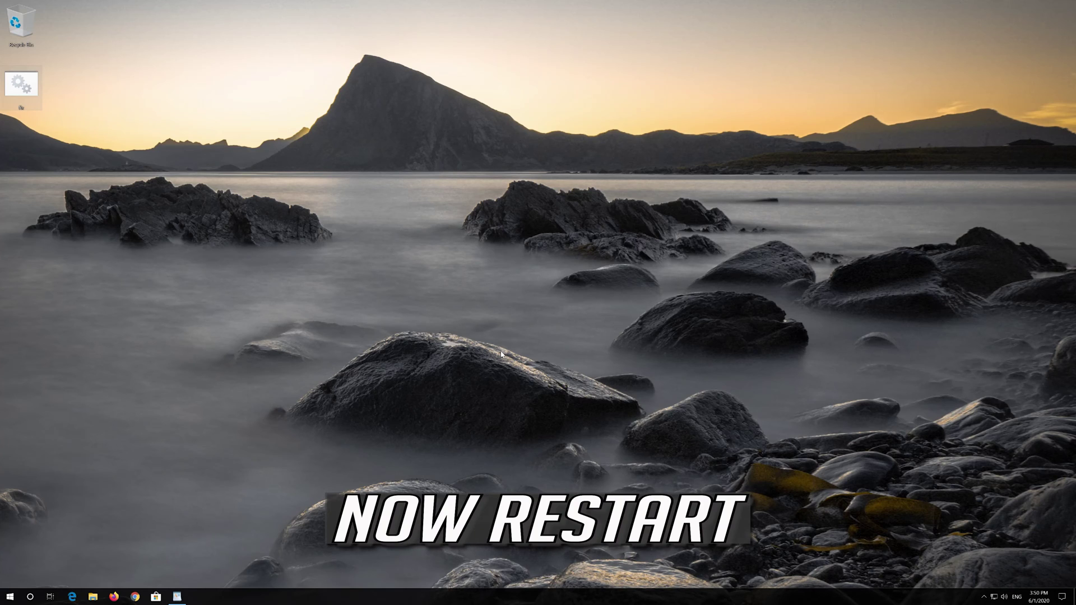
Restart the computer from the Start menu power options
click(8, 597)
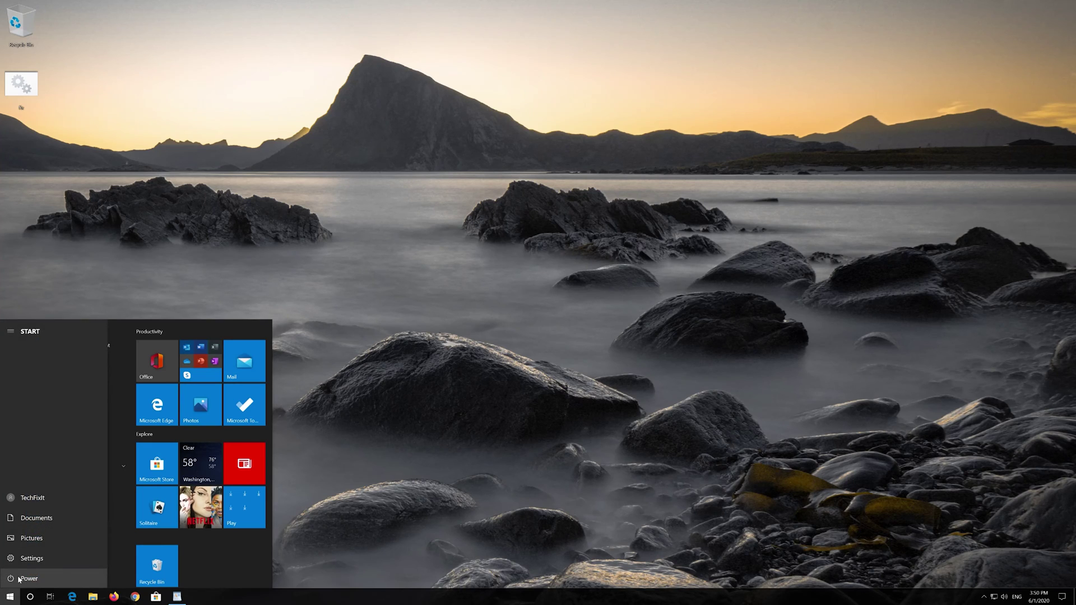
click(19, 578)
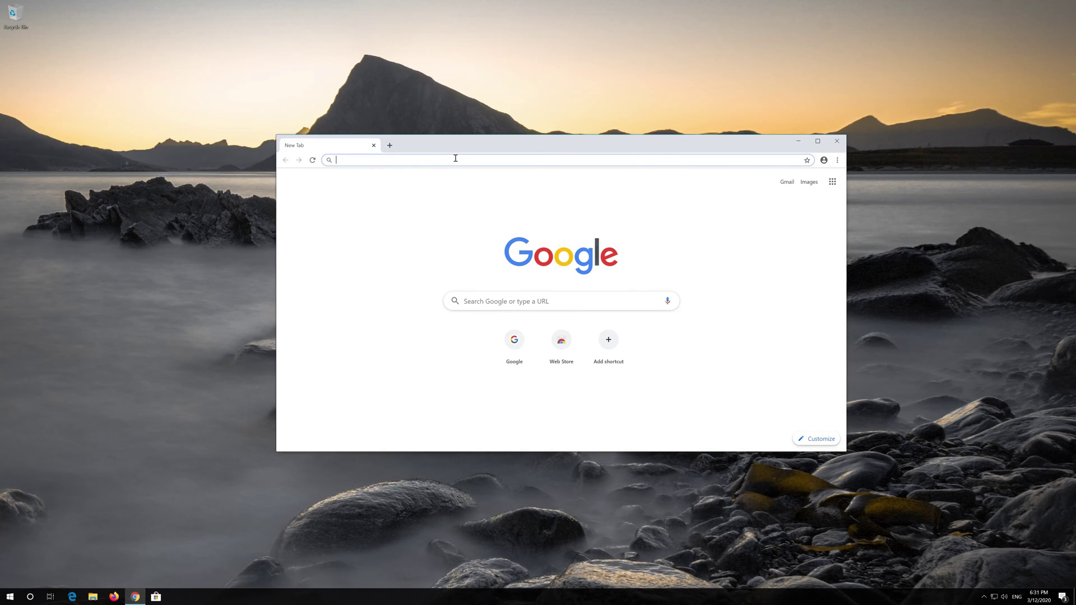
Load Microsoft's Download Windows 10 page and download the media creation tool
text(https://www.microsoft.com/en-us/software-download/windows10)
key(Return)
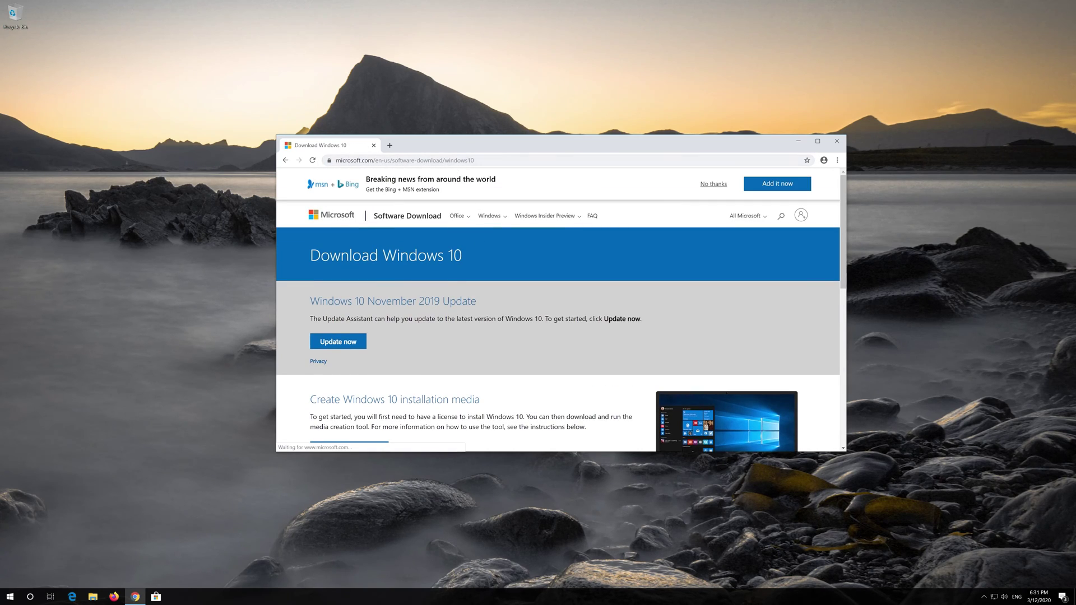
scroll(522, 328, down, 1)
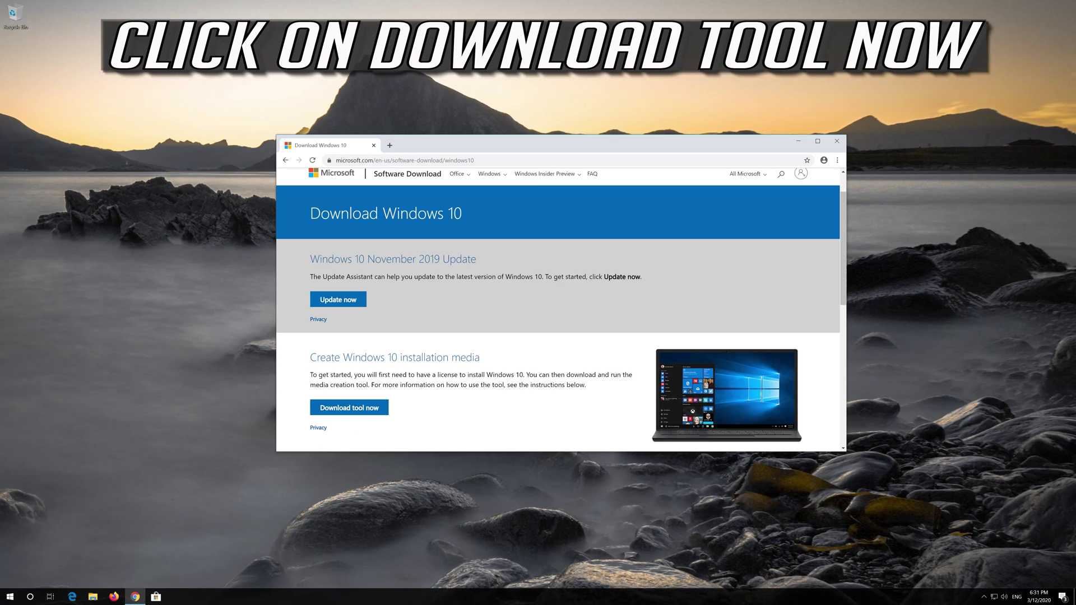
click(369, 410)
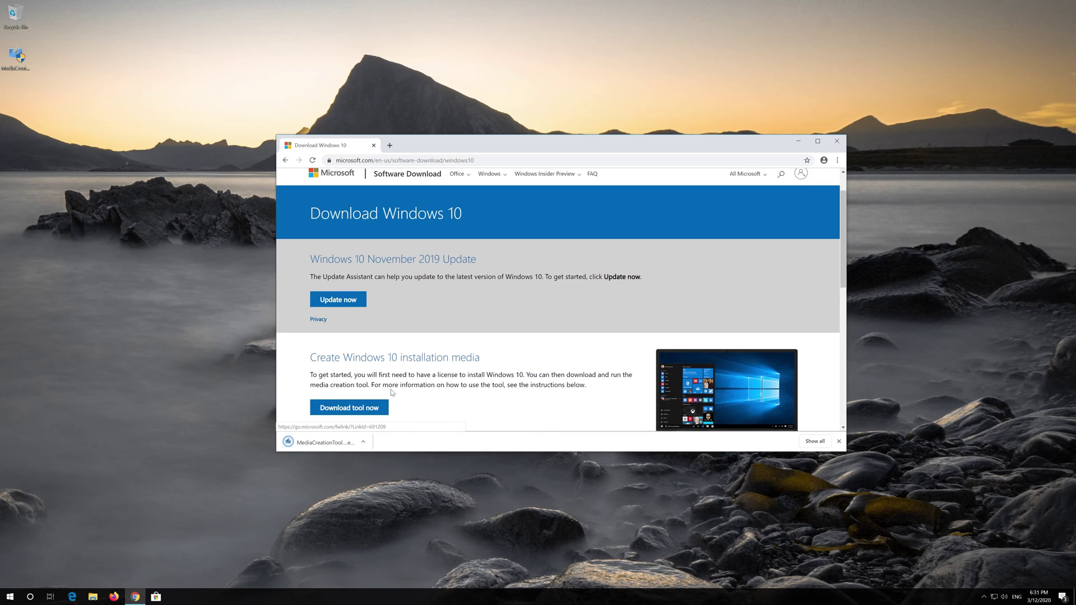
Close Chrome and launch MediaCreationTool from the desktop with admin approval
click(838, 143)
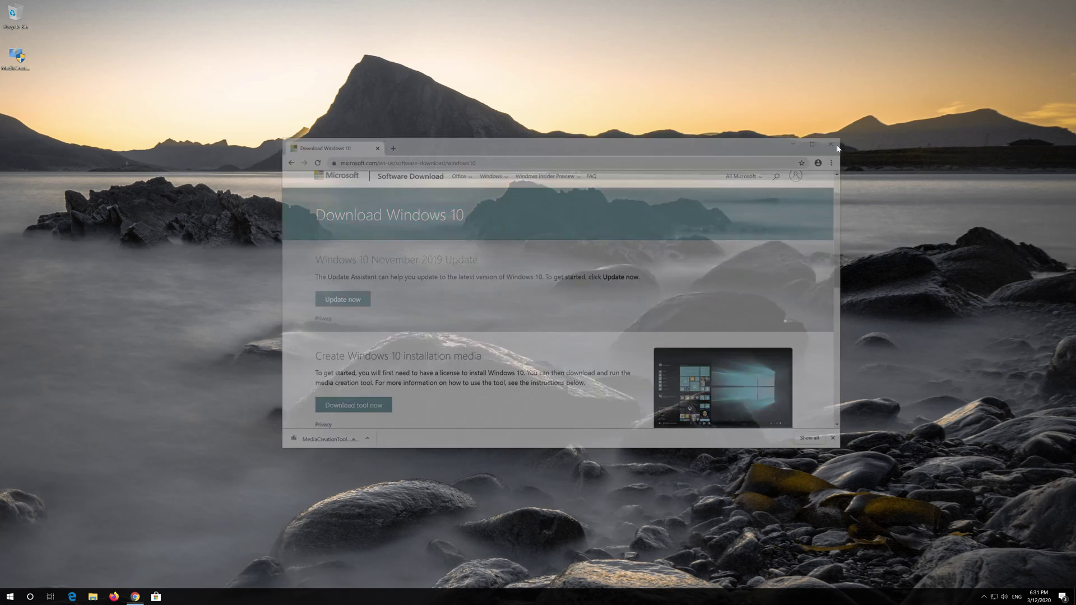
double_click(15, 61)
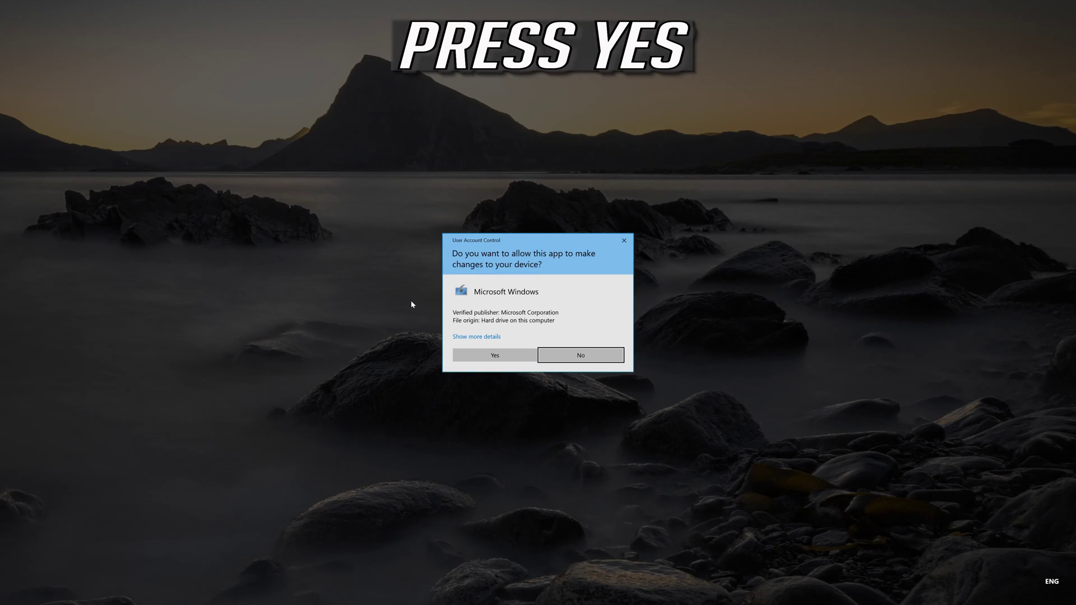
click(506, 357)
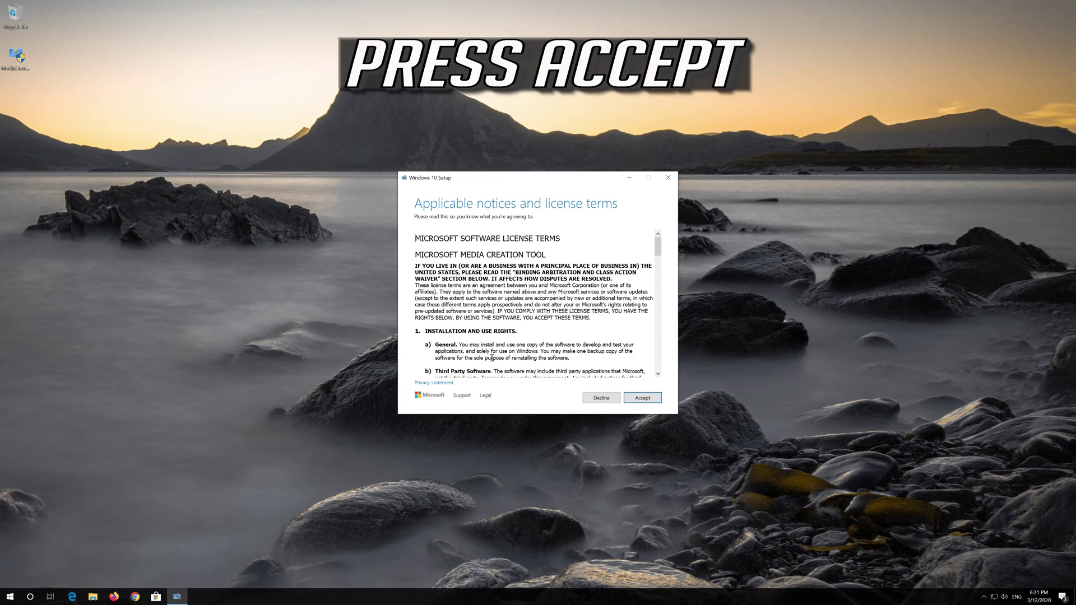
Accept both license terms, keep Upgrade this PC now, and start installing Windows 10
click(657, 397)
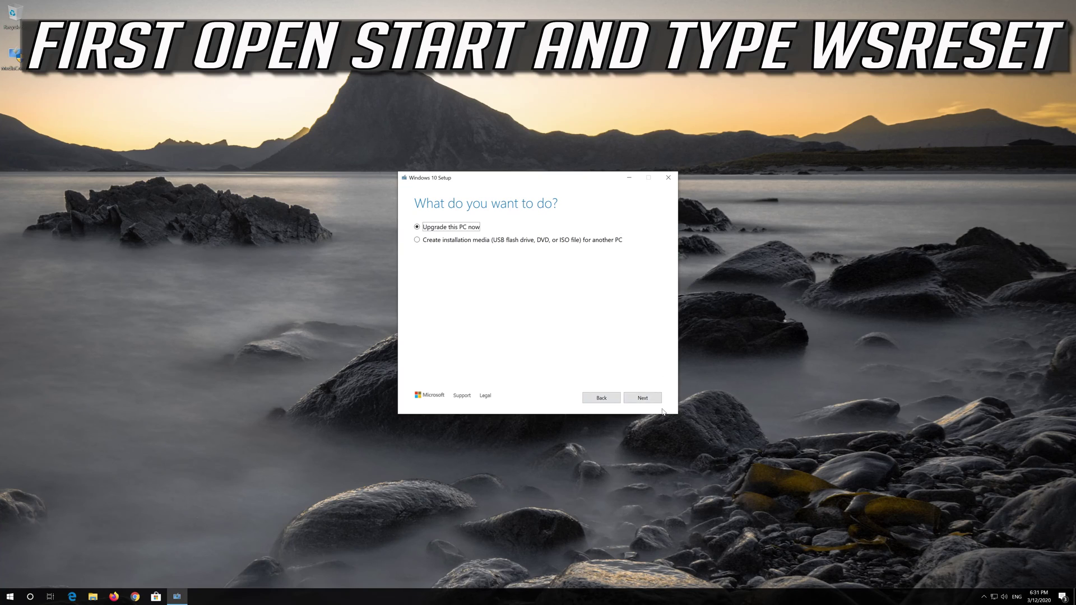
click(638, 402)
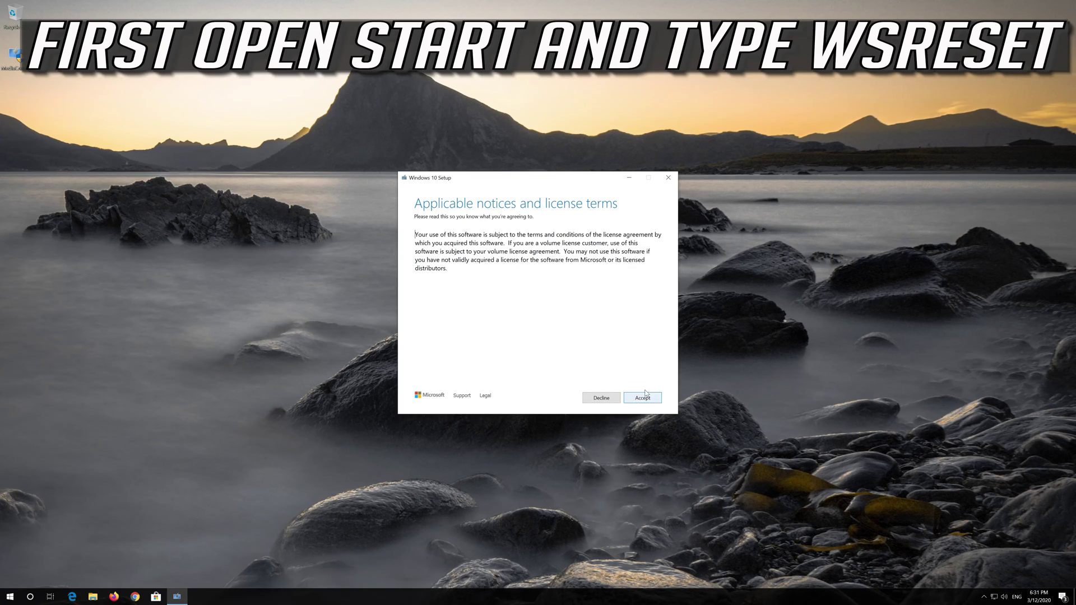
click(647, 393)
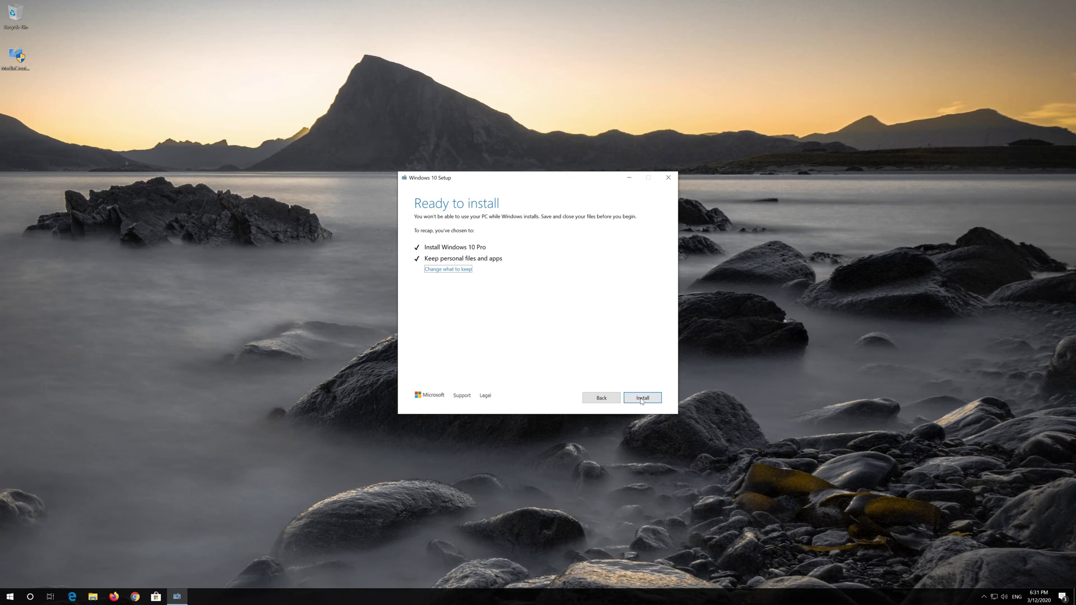
click(642, 398)
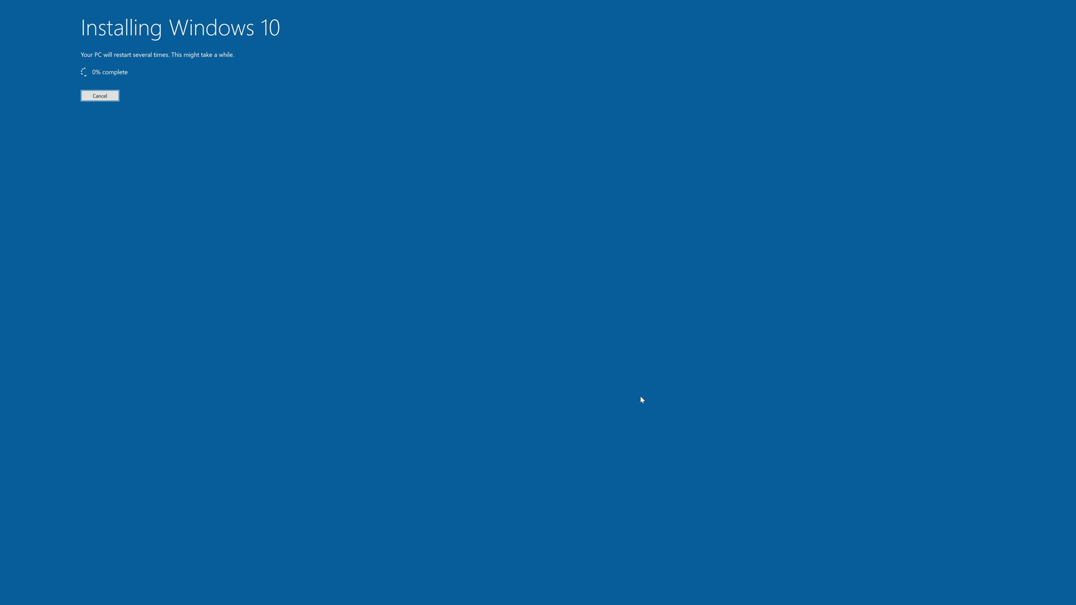